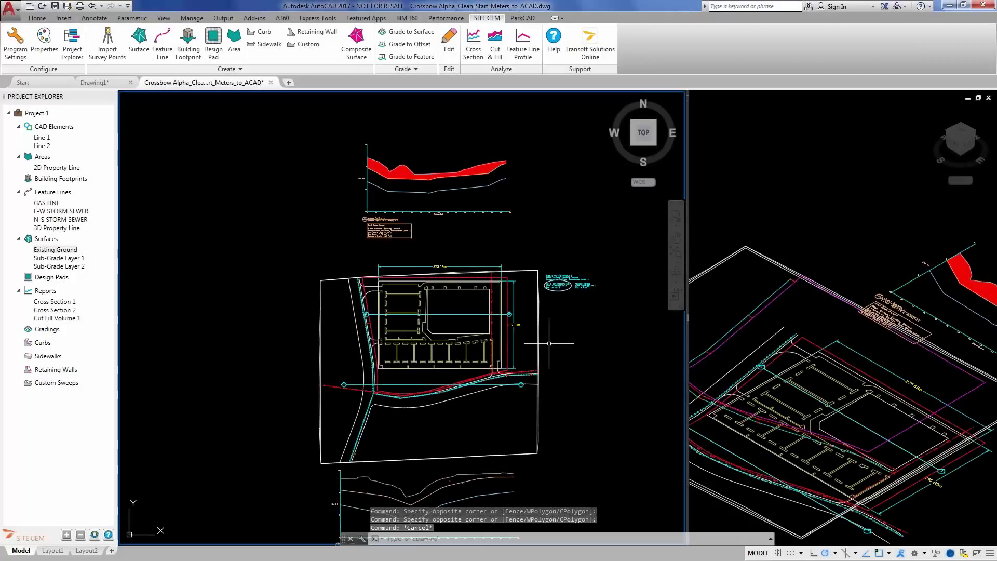
- Zoom window onto the building and parking area, then select the building footprint outline
type("z")
key("Return")
type("w")
key("Return")
left_click(620, 258)
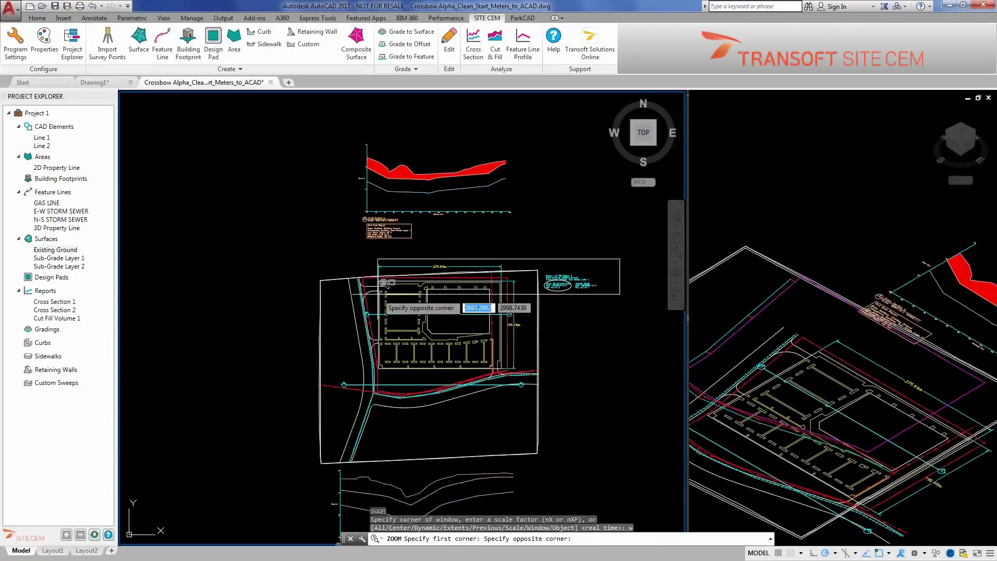
left_click(300, 427)
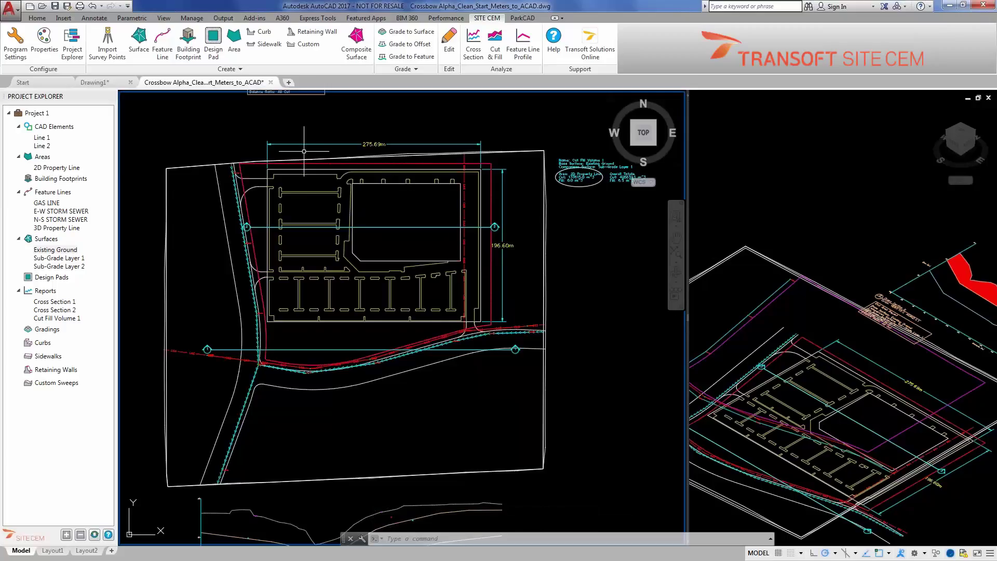
left_click(288, 170)
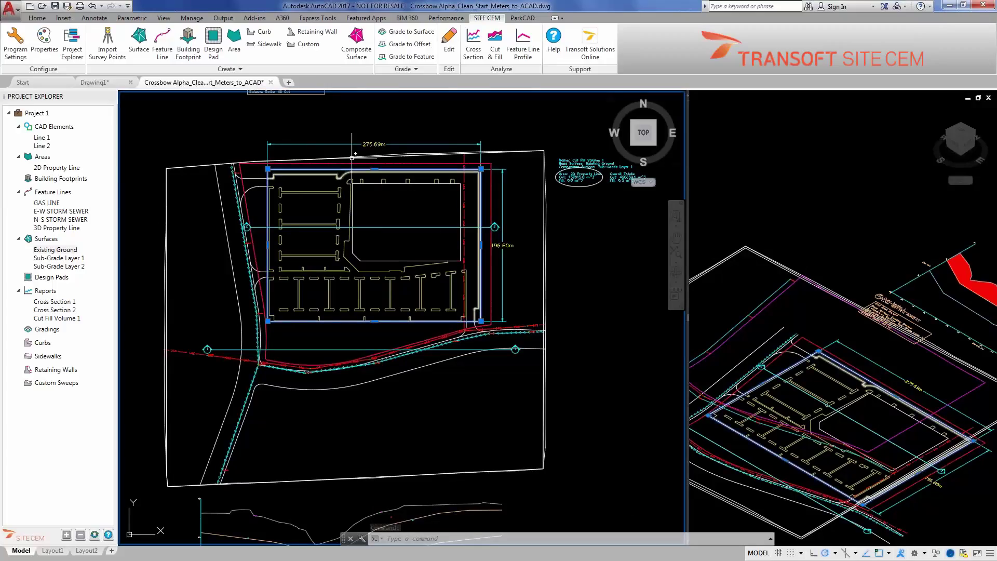
- Start a SiteCEM Design Pad using the building footprint polyline as its boundary
key("Escape")
key("Escape")
key("Escape")
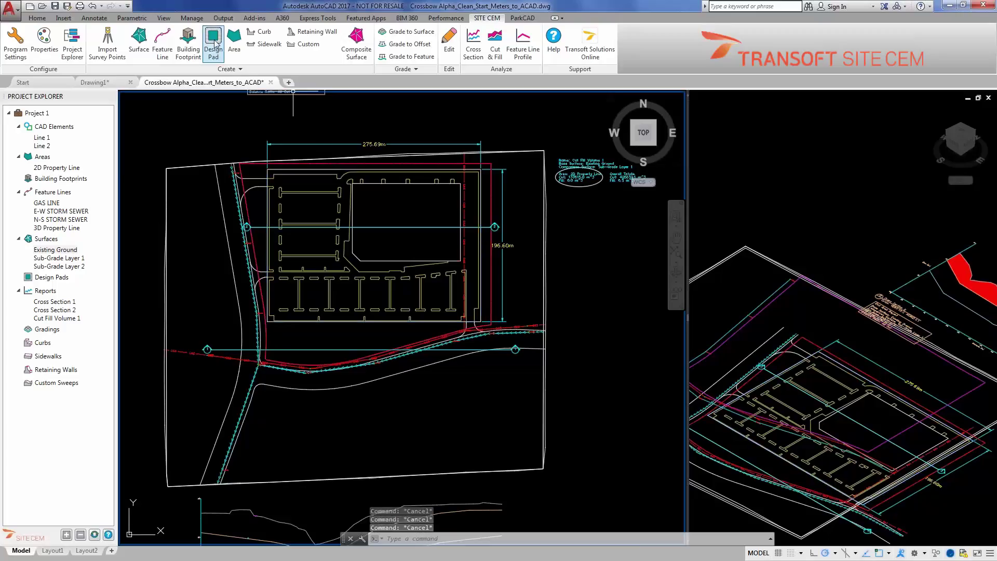
left_click(213, 43)
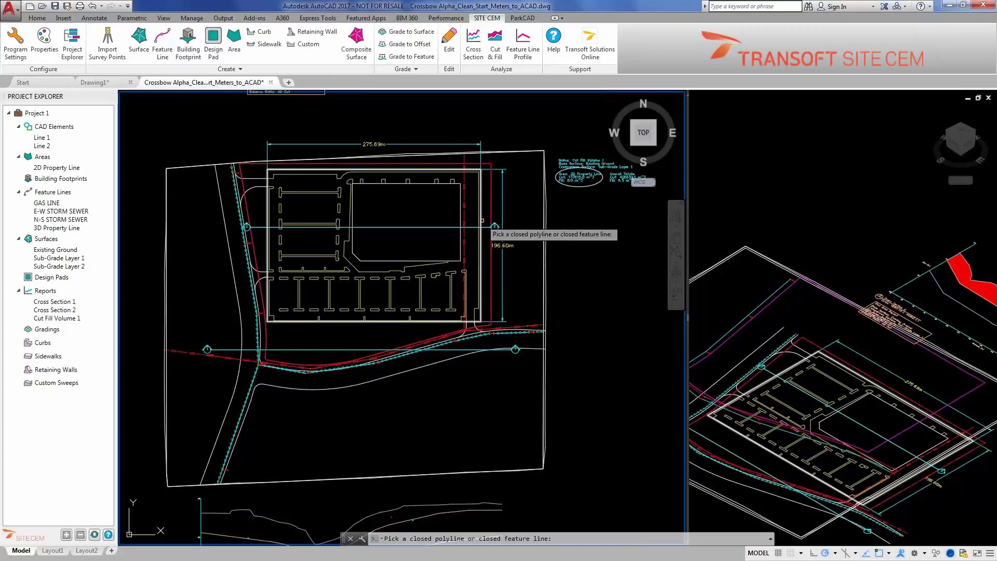
left_click(482, 220)
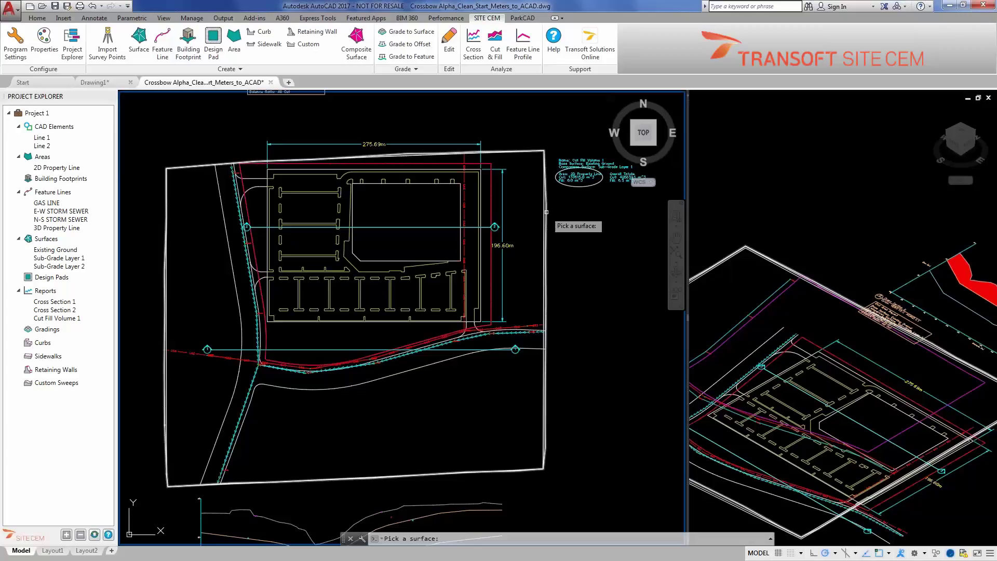
- Relate Design Pad 1 to the Existing Ground surface
left_click(545, 221)
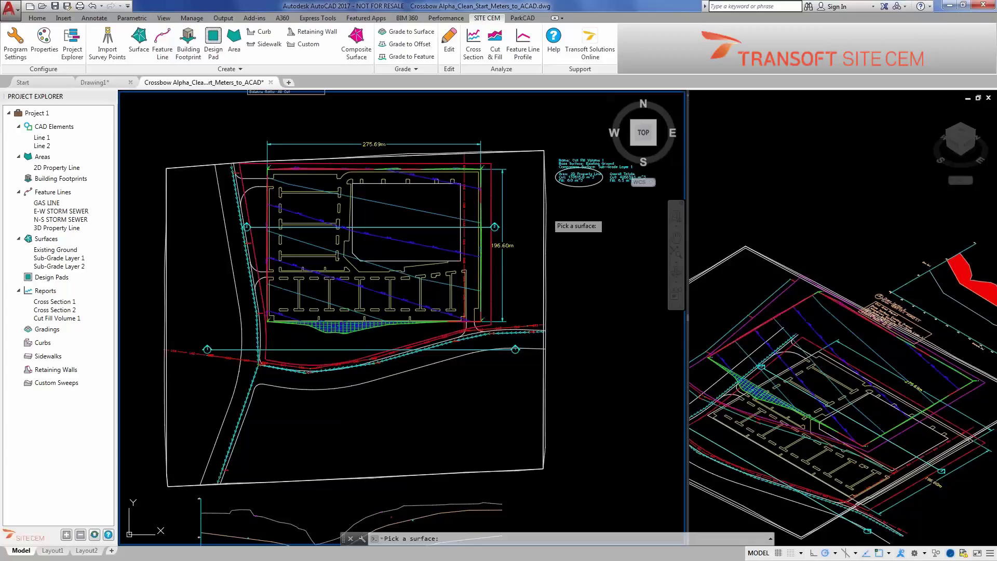
left_click_drag(804, 184, 653, 123)
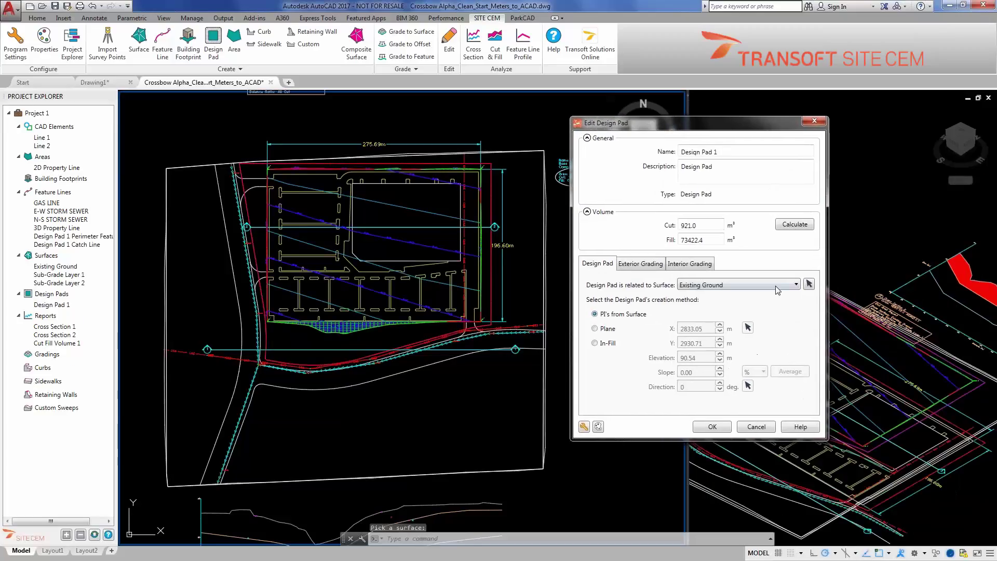
left_click(776, 285)
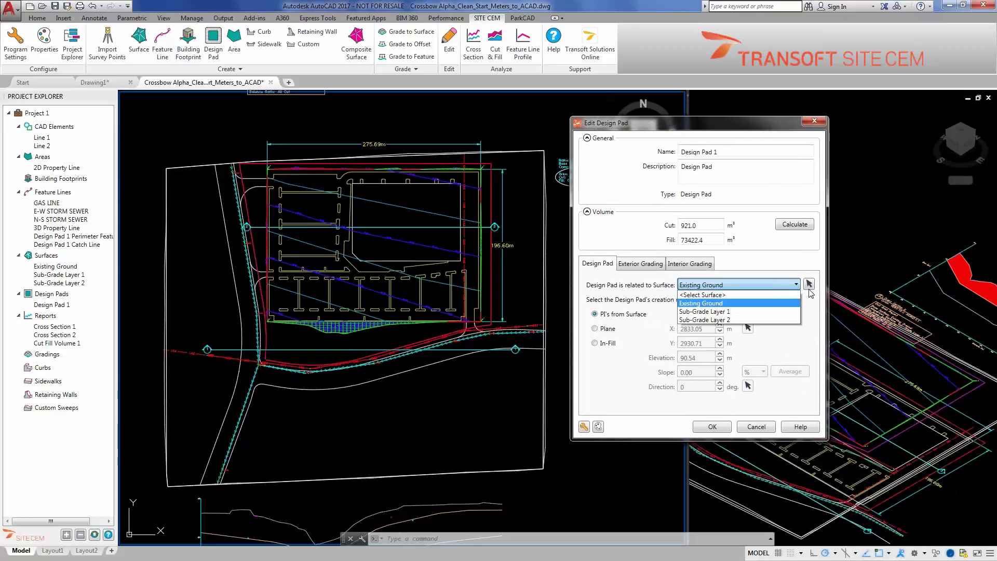
left_click(719, 305)
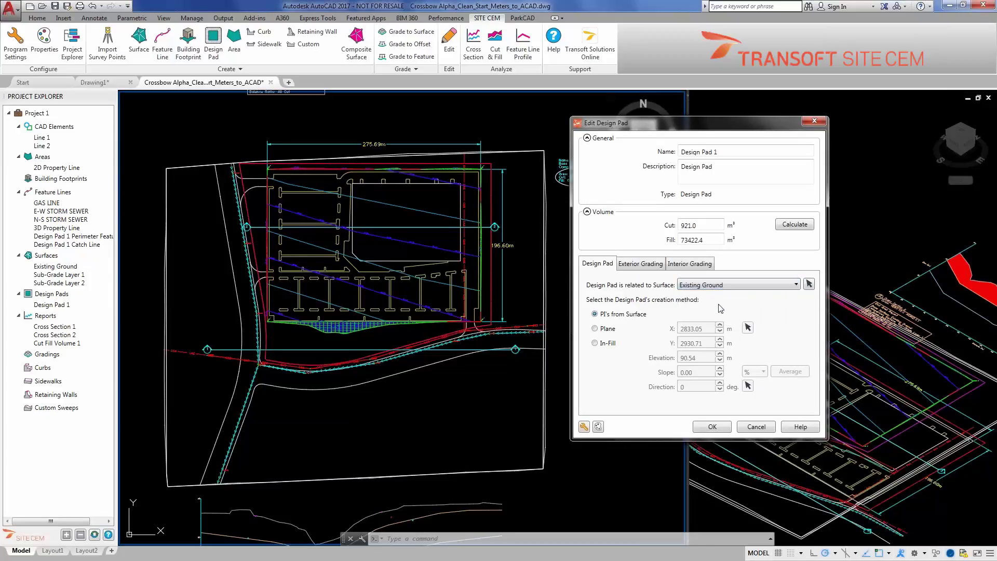
- Move the Edit Design Pad dialog aside and zoom in on the plan view
mouse_move(680, 125)
left_mouse_down()
mouse_move(533, 107)
mouse_move(483, 87)
left_mouse_up()
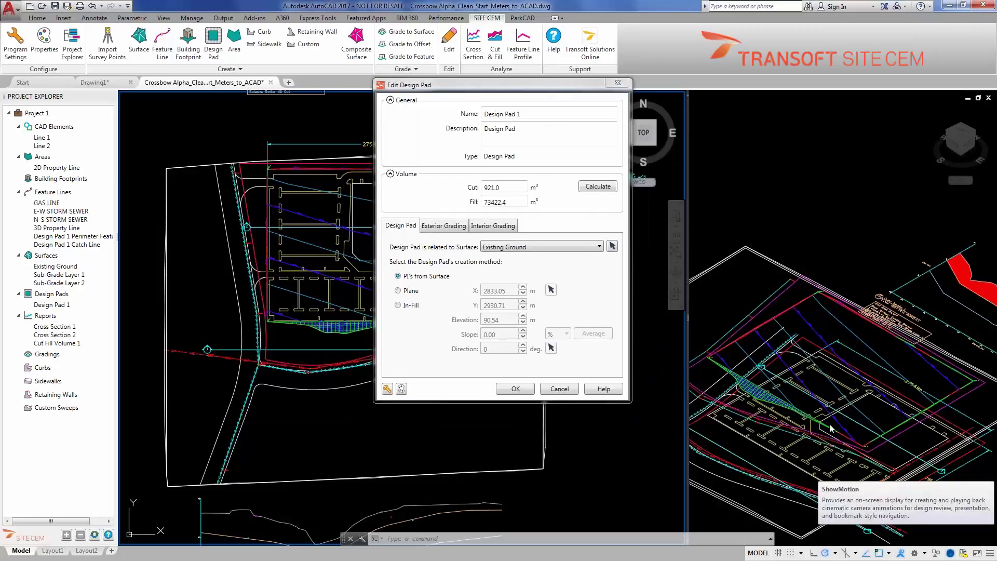
left_click(792, 415)
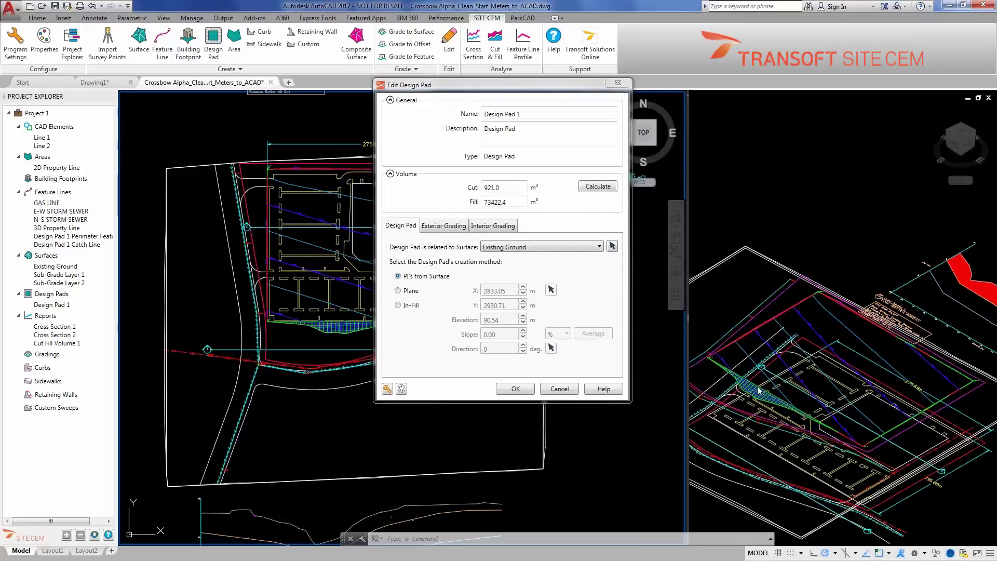
left_click(576, 101)
mouse_move(576, 101)
left_mouse_down()
mouse_move(690, 144)
mouse_move(800, 145)
left_mouse_up()
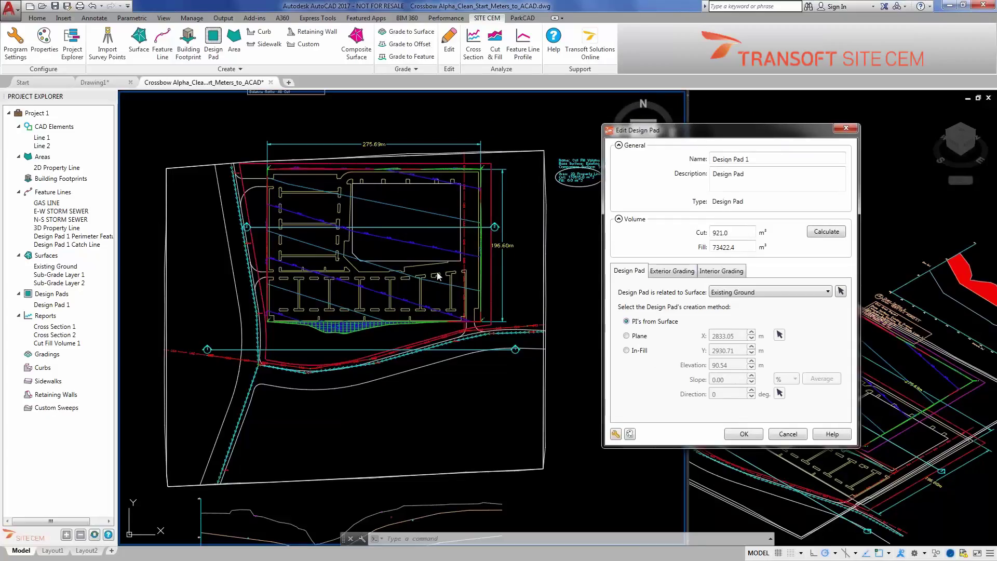
left_click(390, 270)
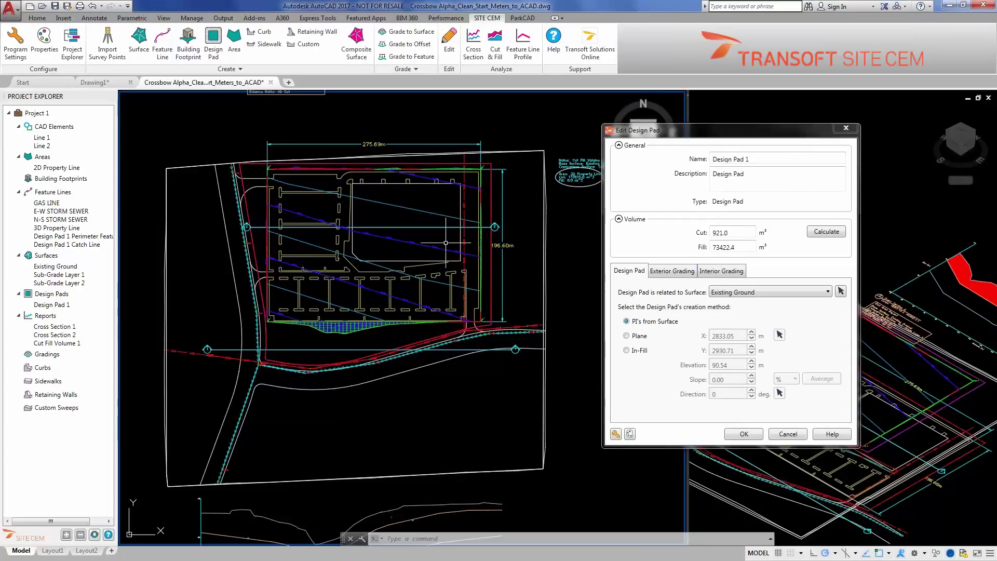
scroll(446, 244, "up", 2)
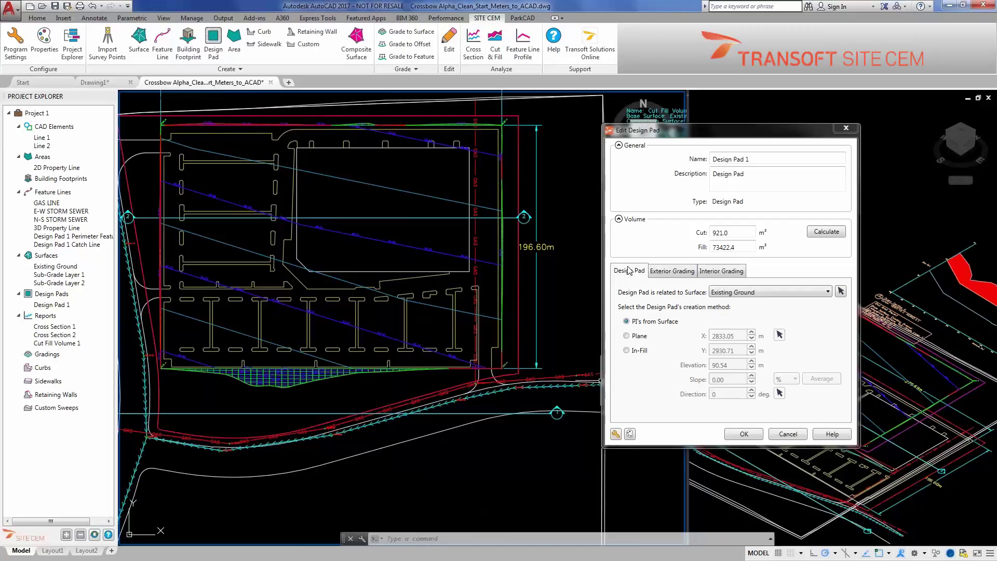
- Review the pad's exterior and interior grading settings, then return to its main settings
left_click(675, 271)
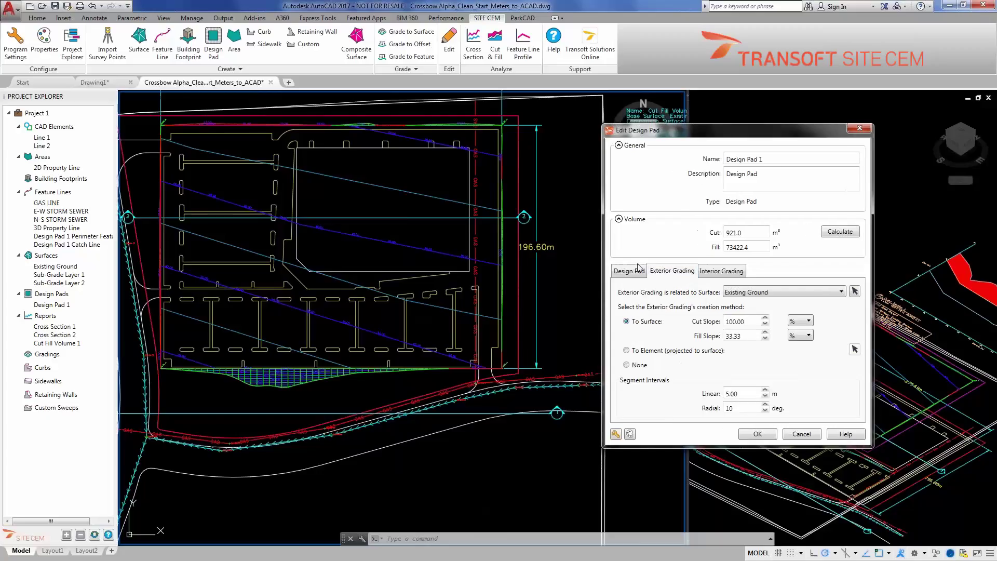
left_click(722, 273)
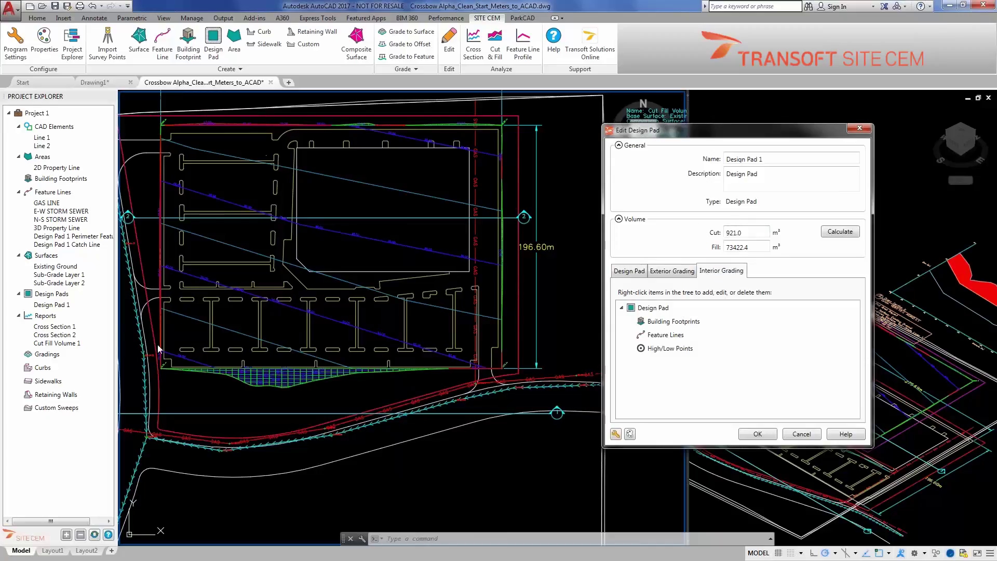
left_click(629, 271)
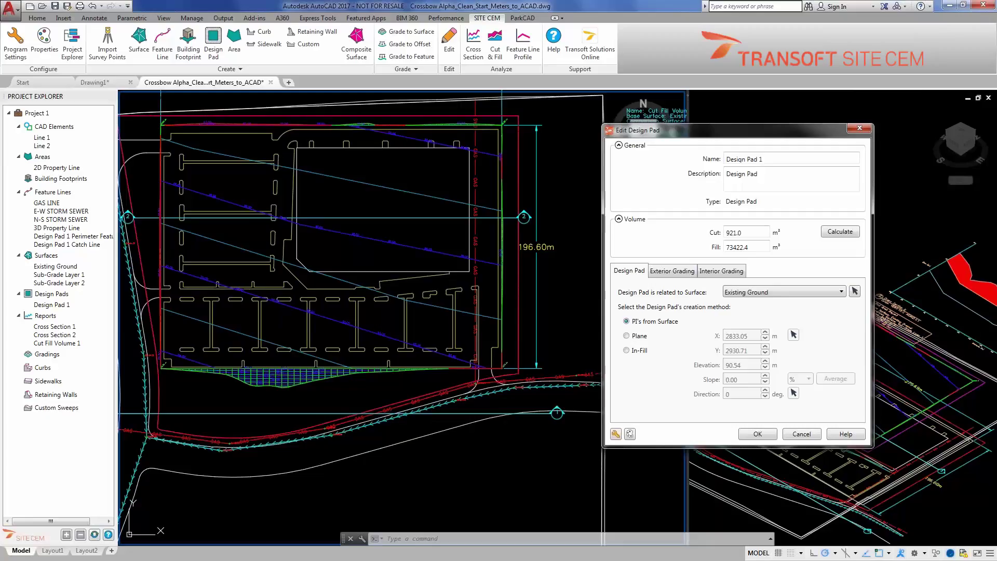
- Switch Design Pad 1 to the Plane method and select its elevation value
left_click(626, 336)
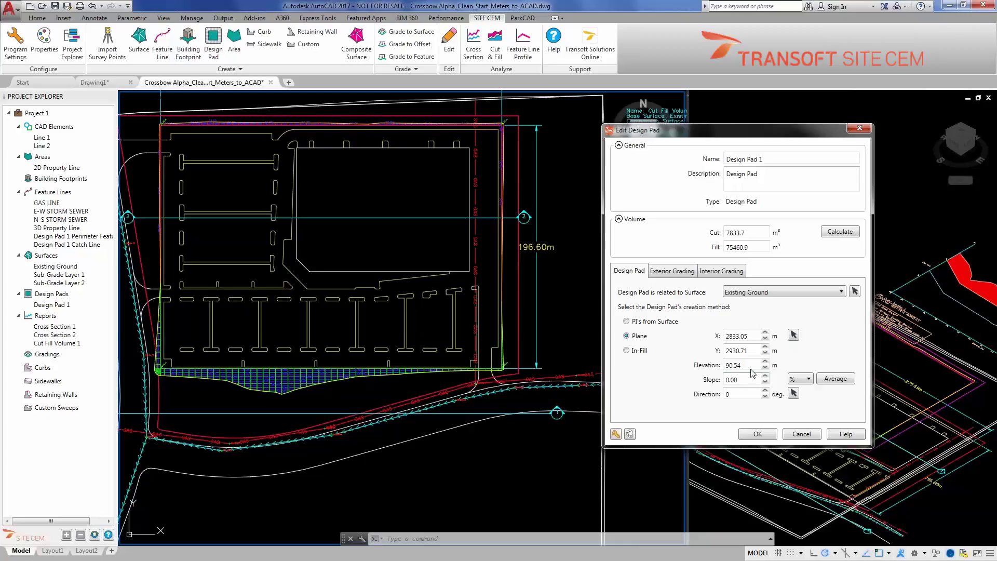
left_click_drag(748, 365, 726, 367)
- Fit the plane to existing ground with Average, then pick a -115° slope direction
left_click(834, 379)
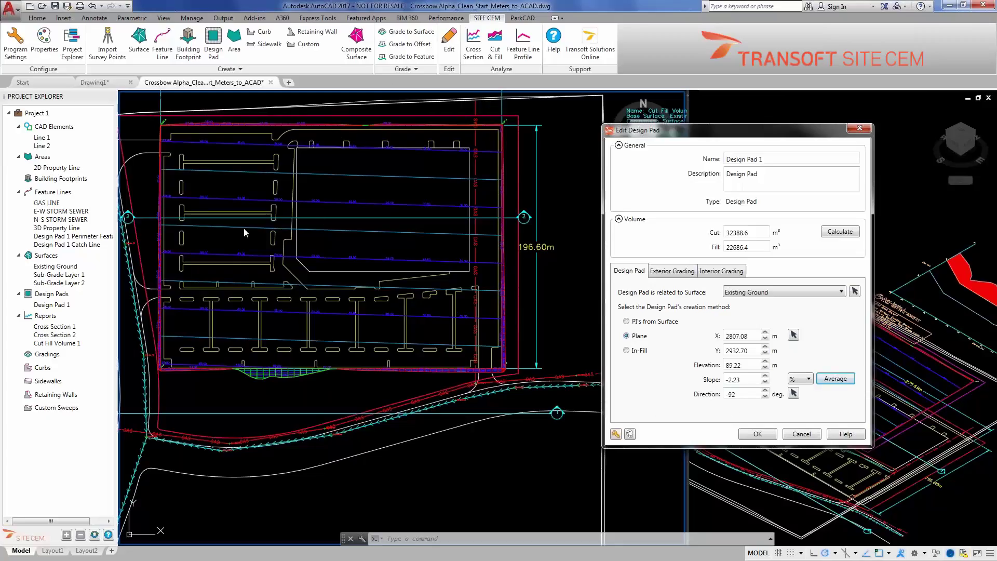
left_click(793, 394)
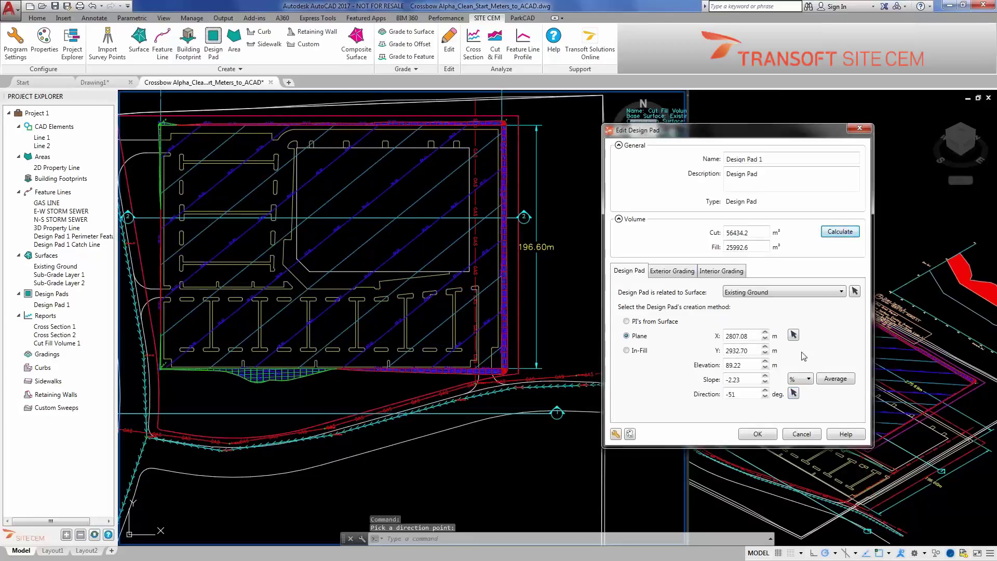
left_click(794, 394)
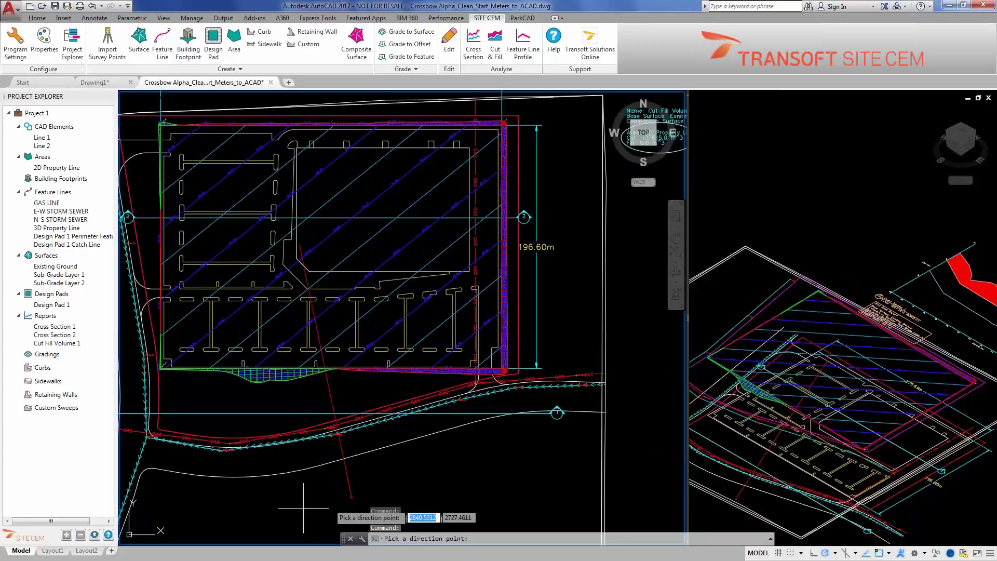
left_click(185, 504)
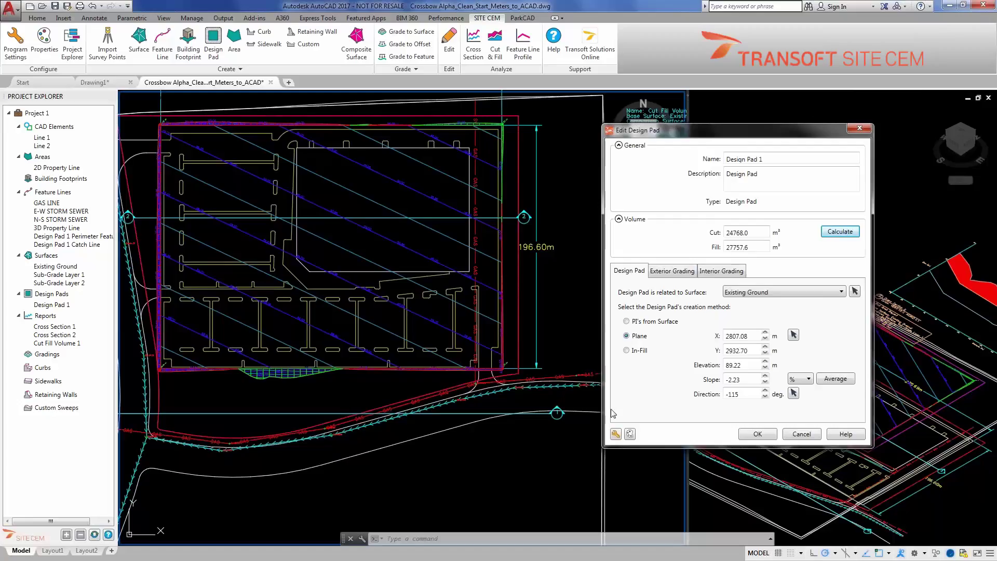
- Set the pad plane to elevation 89.50 m, slope -2.00% and direction 270°
left_click(749, 364)
left_click_drag(749, 364, 712, 364)
type("89")
left_click(748, 378)
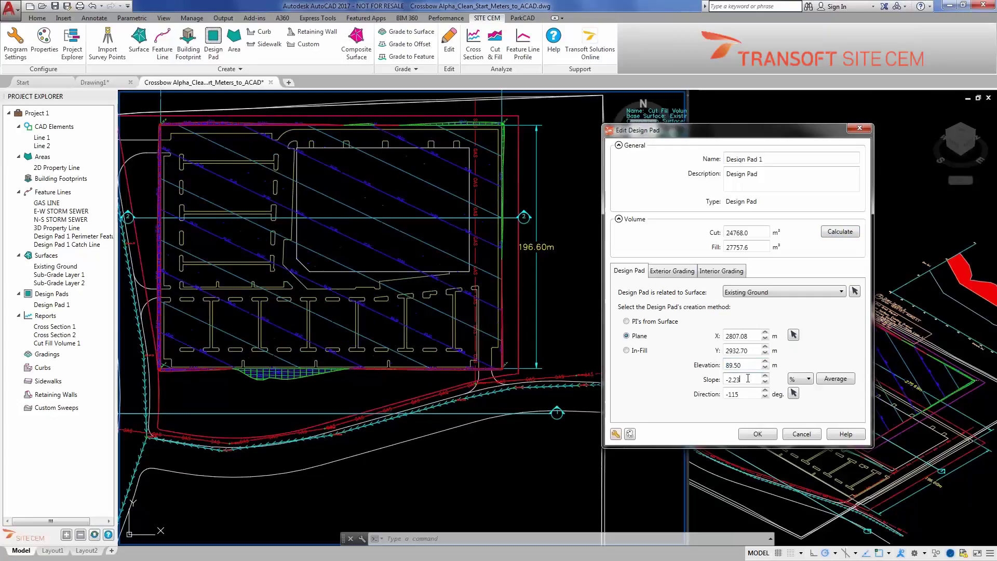
key("BackSpace")
key("BackSpace")
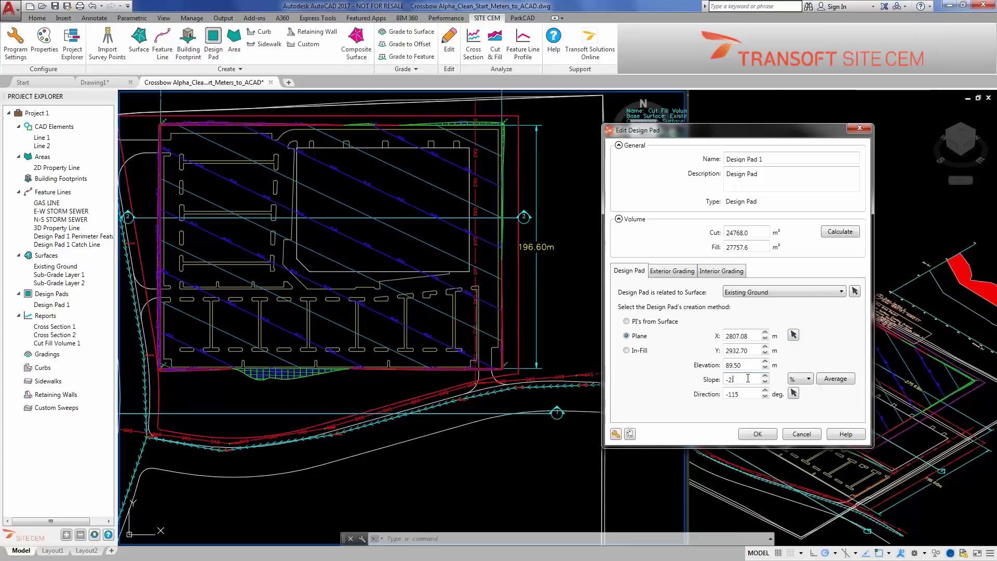
key("Tab")
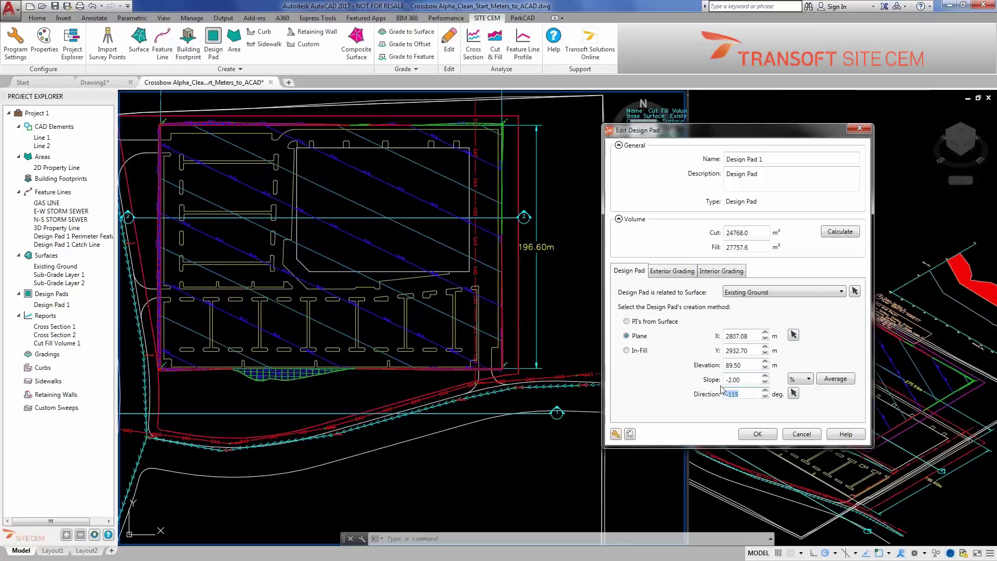
type("270")
key("Tab")
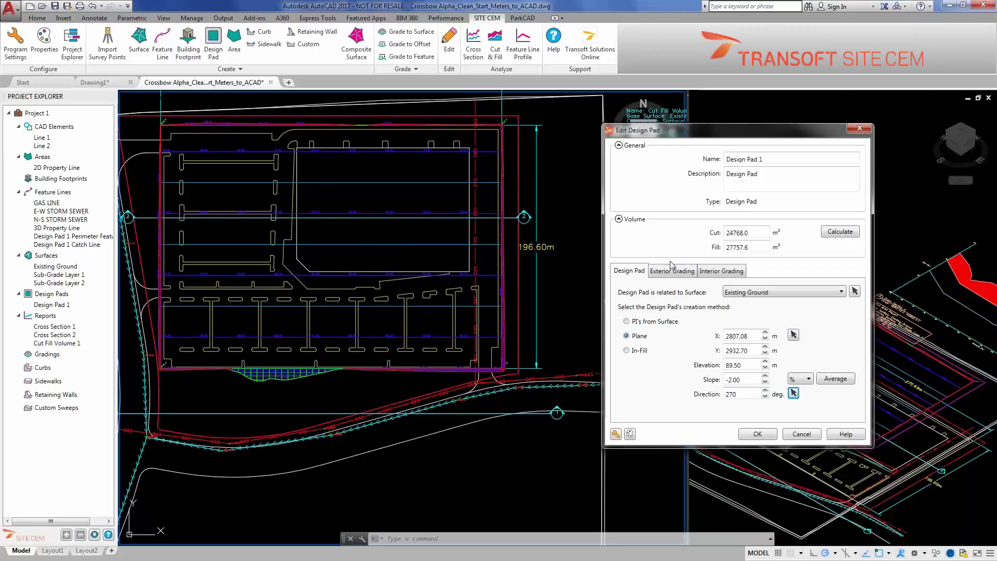
- In exterior grading, set the cut slope to 33.33 with % units
left_click(687, 271)
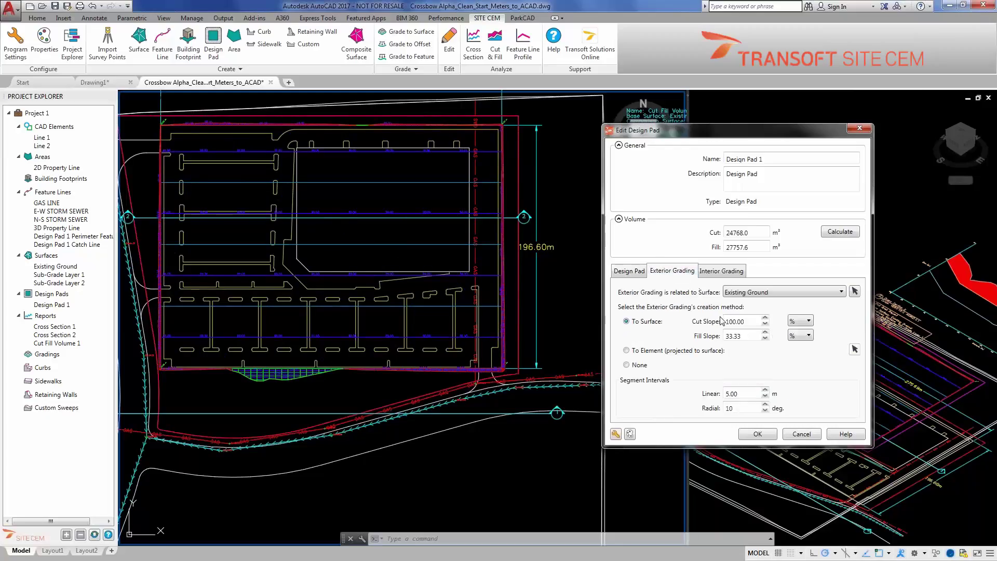
left_click(802, 322)
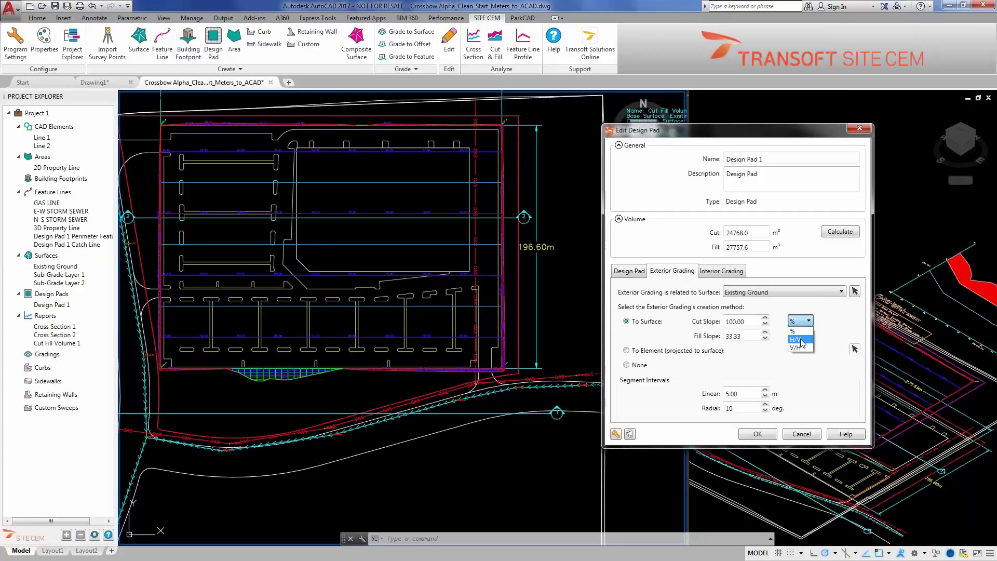
left_click(799, 339)
left_click(800, 321)
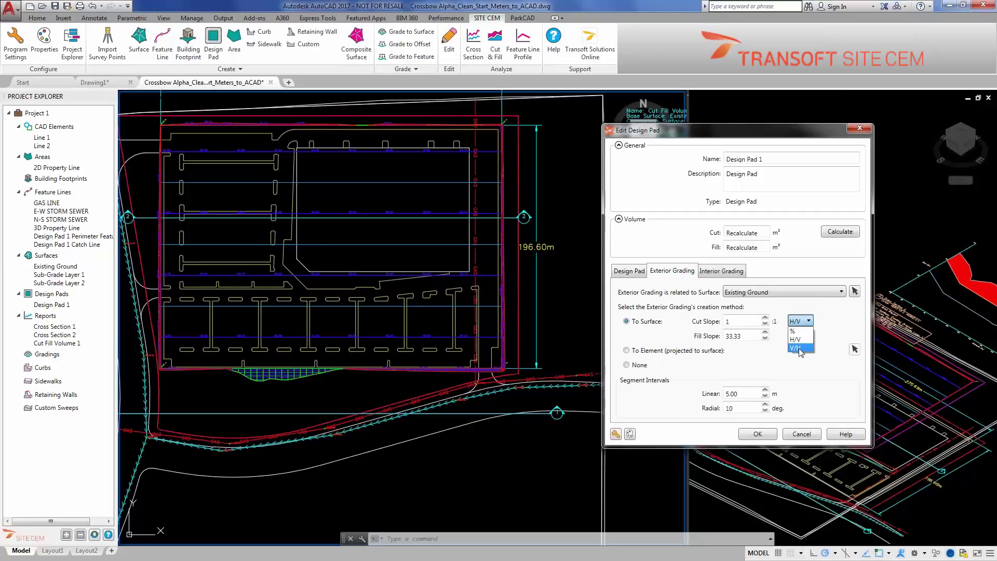
left_click(800, 348)
left_click(800, 321)
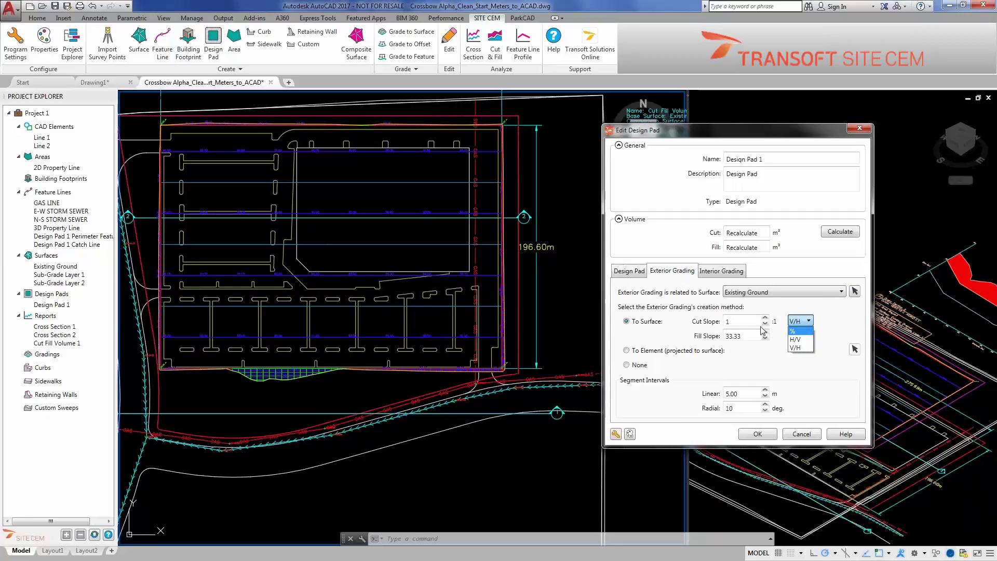
left_click(793, 331)
type("33")
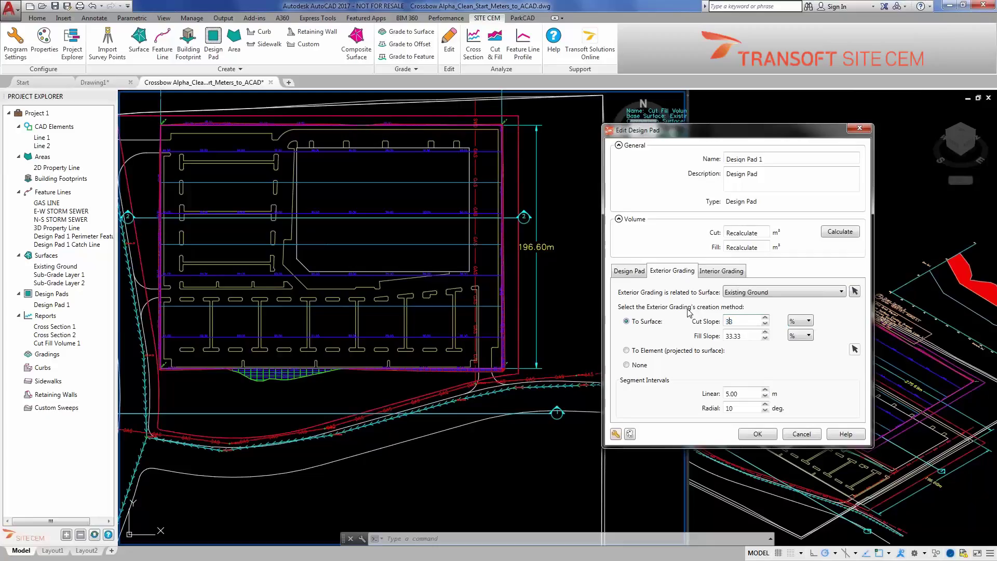
type(".33")
key("Tab")
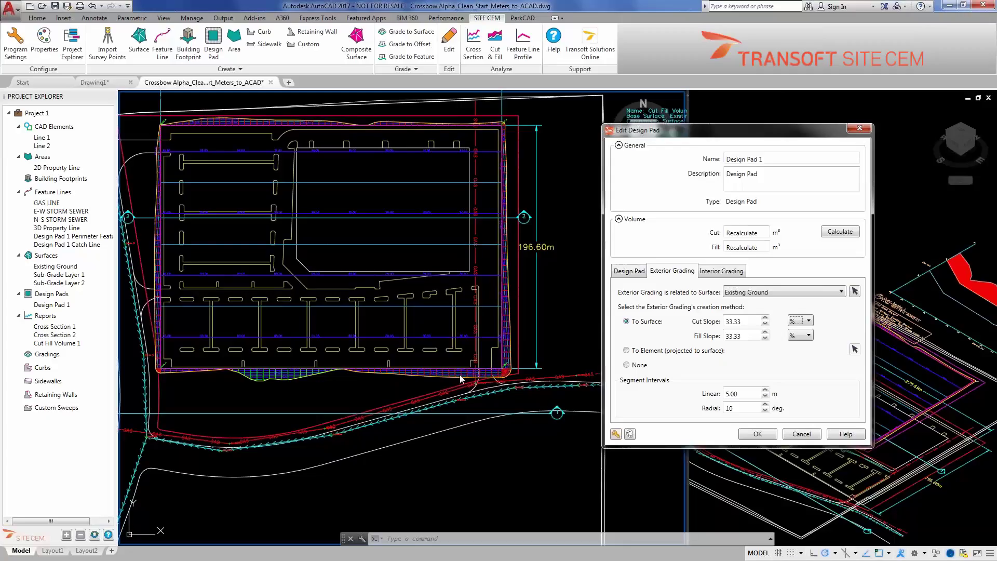
- Recalculate the pad volumes to 27995.1 m³ cut and 29651.7 m³ fill
left_click(833, 234)
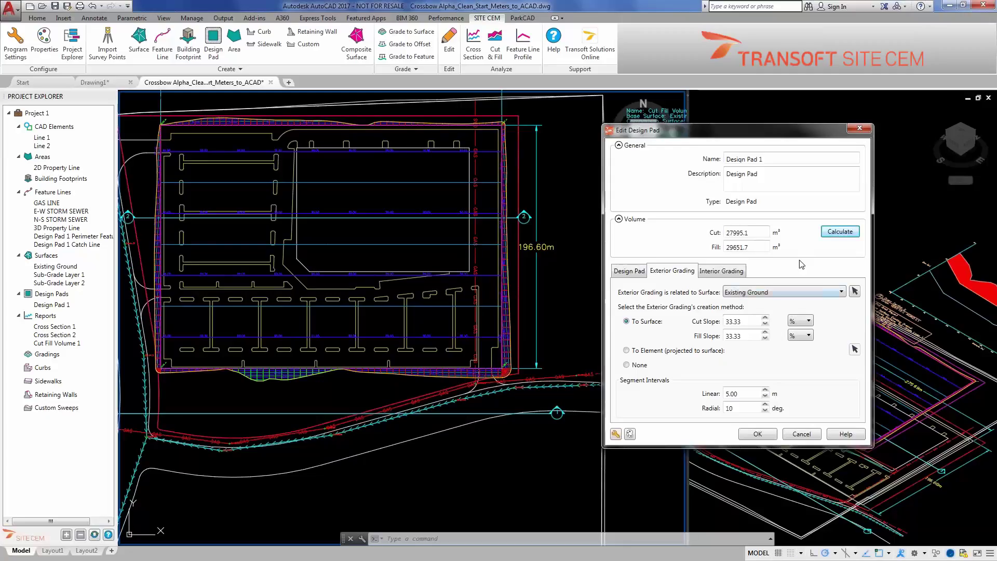